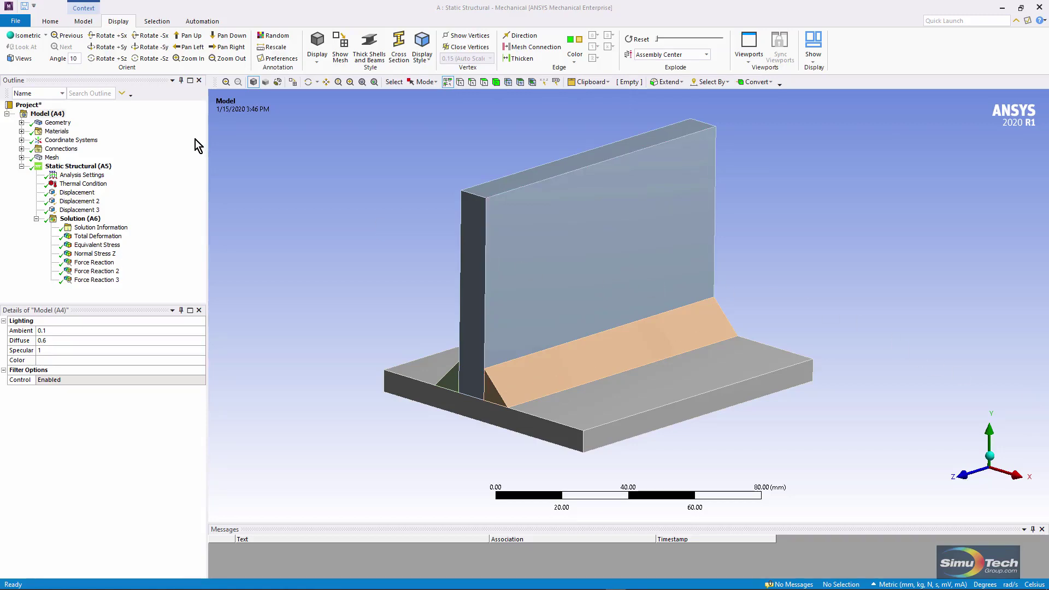
# - Expand the geometry and review the horizontal plate, vertical plate and first weld bodies one by one
pyautogui.click(21, 123)
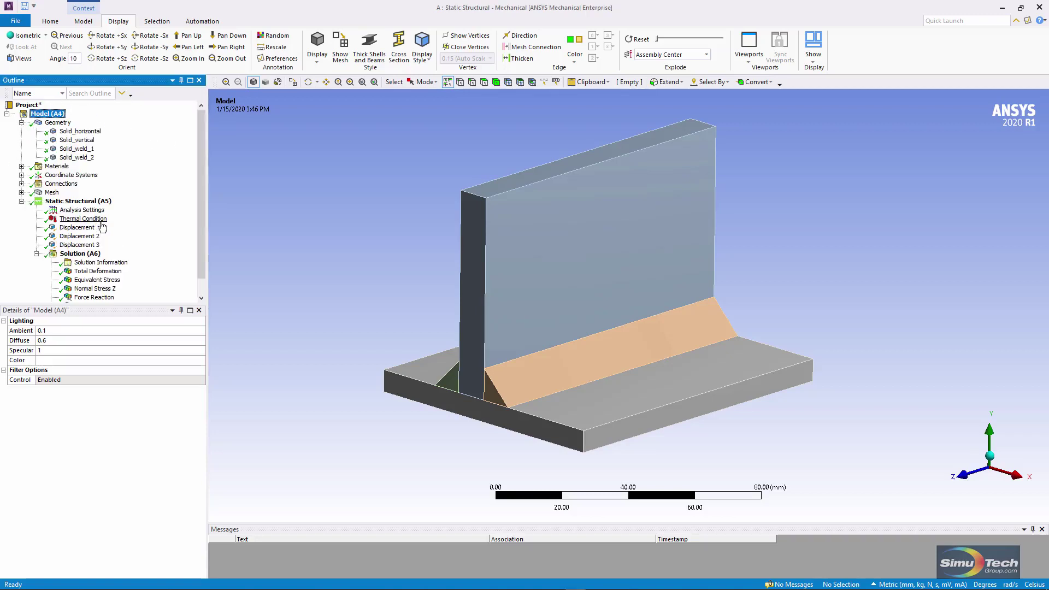
pyautogui.click(94, 133)
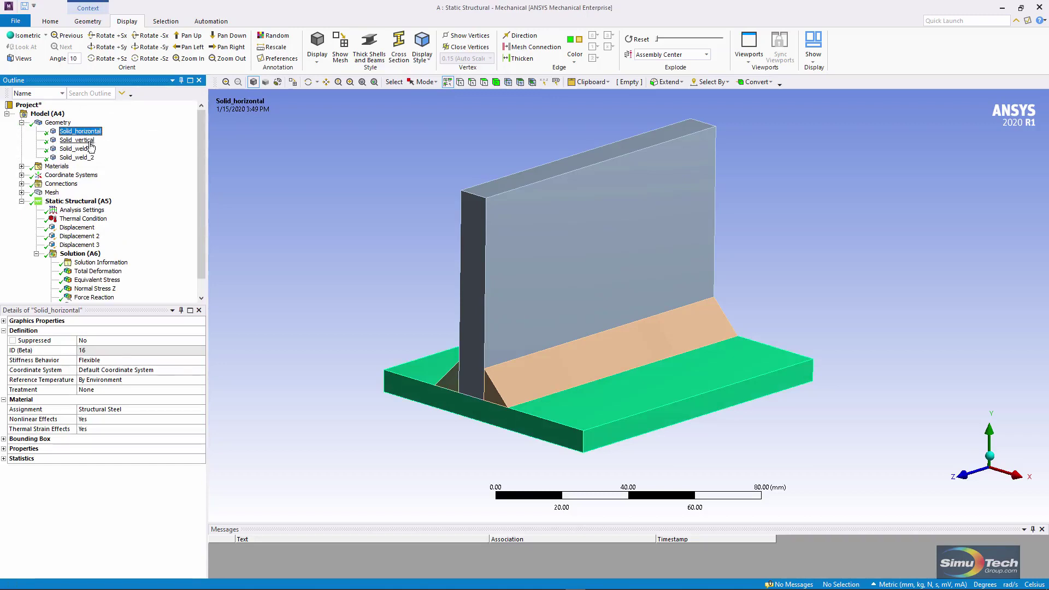
pyautogui.click(86, 149)
pyautogui.click(87, 140)
pyautogui.click(87, 132)
pyautogui.click(88, 141)
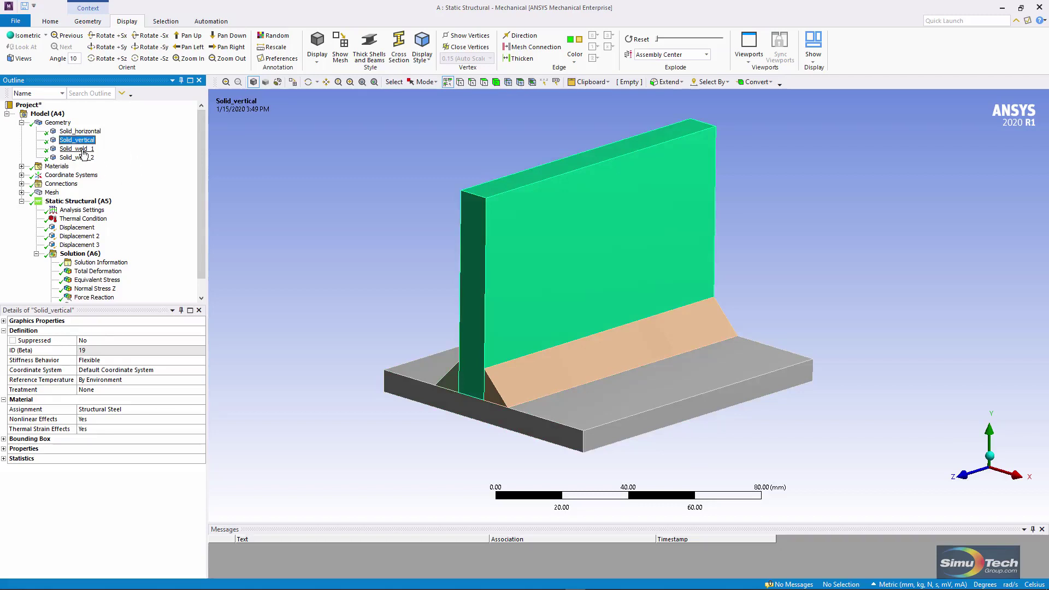
# - Select Solid_weld_1 and Solid_weld_2 together and examine their shared reference temperature settings
pyautogui.click(83, 150)
pyautogui.keyDown('ctrl'); pyautogui.click(80, 158); pyautogui.keyUp('ctrl')
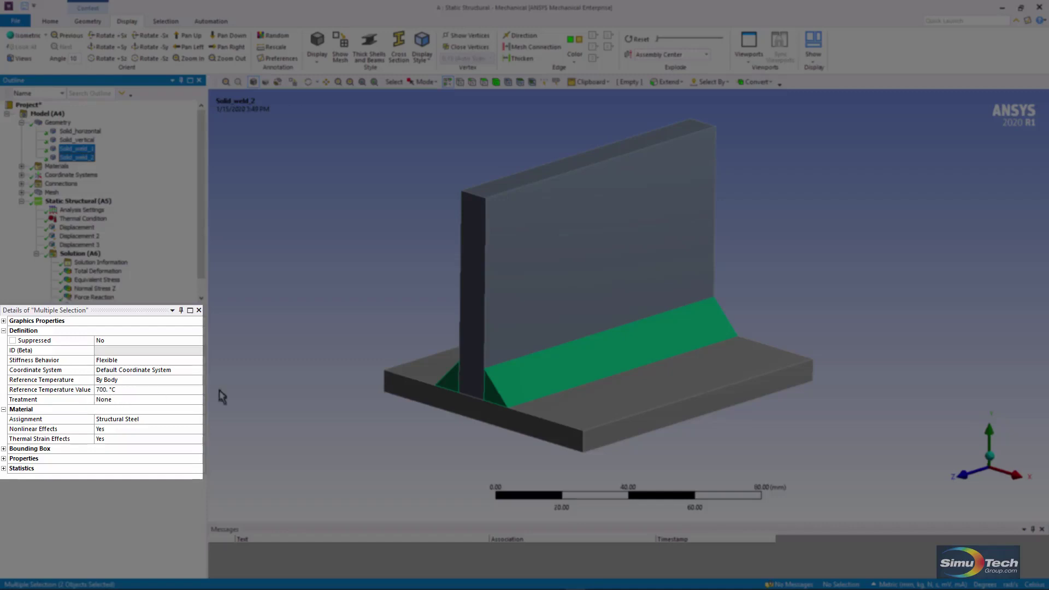
pyautogui.moveTo(312, 393)
pyautogui.mouseDown(button='middle')
pyautogui.moveTo(416, 363)
pyautogui.moveTo(418, 372)
pyautogui.moveTo(333, 393)
pyautogui.mouseUp(button='middle')
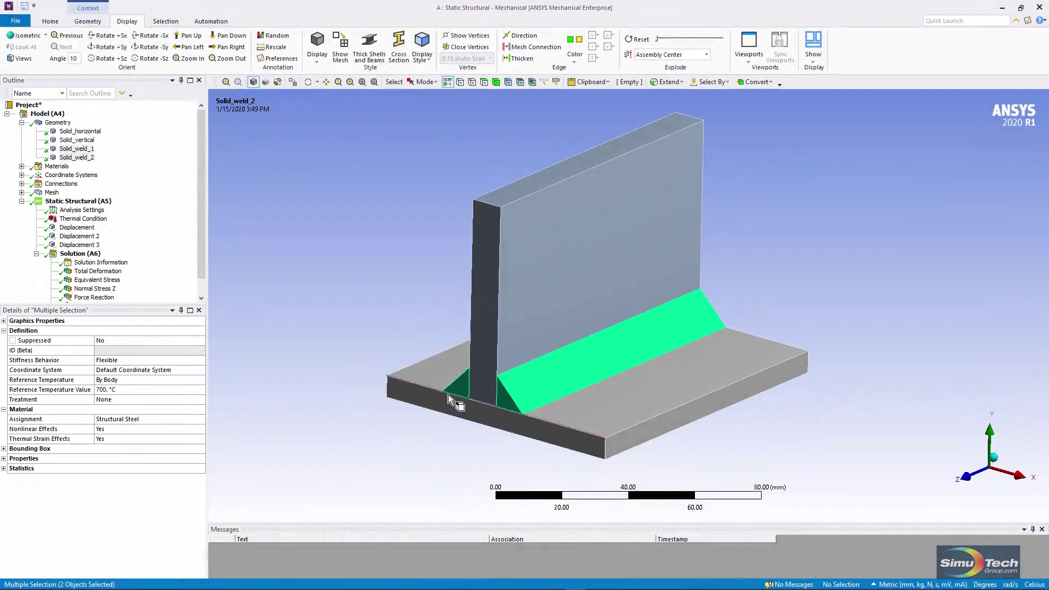
# - Examine the reference temperature setting of the two plates together and the environment temperature of the static structural analysis
pyautogui.click(80, 132)
pyautogui.keyDown('ctrl'); pyautogui.click(84, 141); pyautogui.keyUp('ctrl')
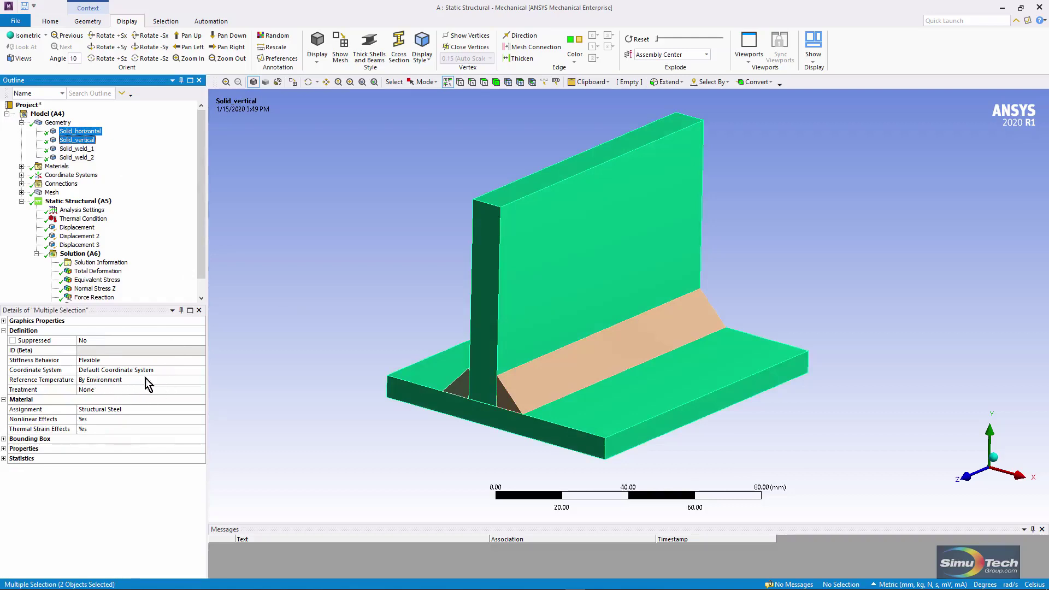
pyautogui.click(335, 258)
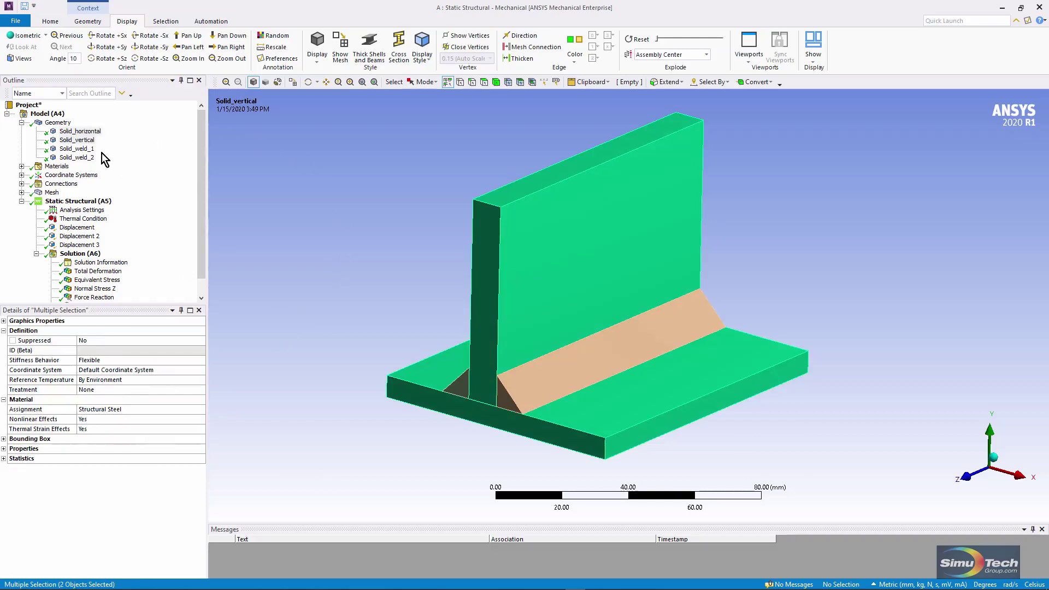
pyautogui.click(84, 202)
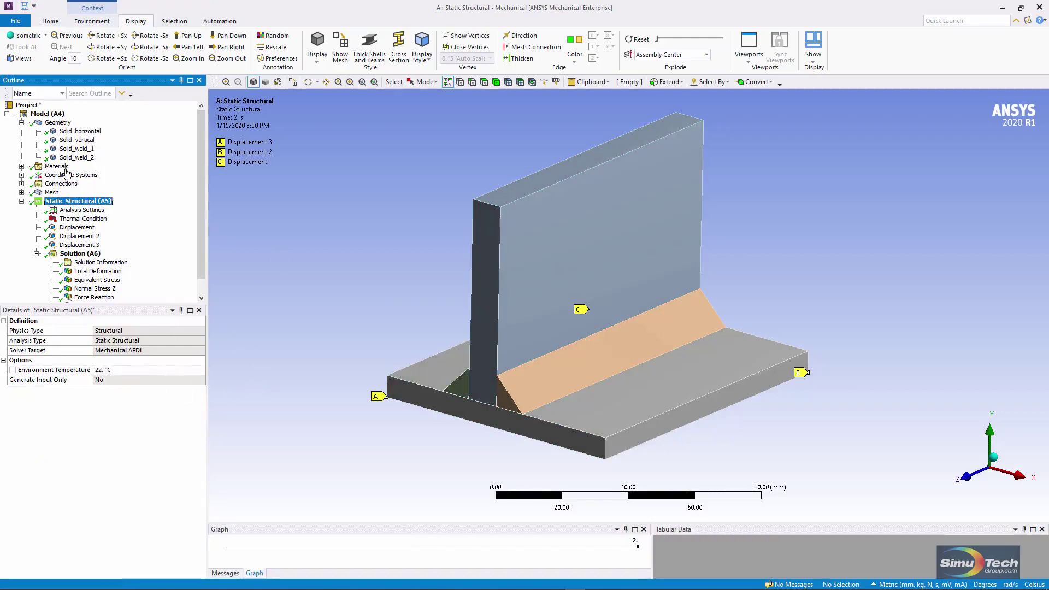
# - Expand the contacts and examine the bonded contacts joining each weld to the horizontal plate, including their formulation
pyautogui.click(22, 183)
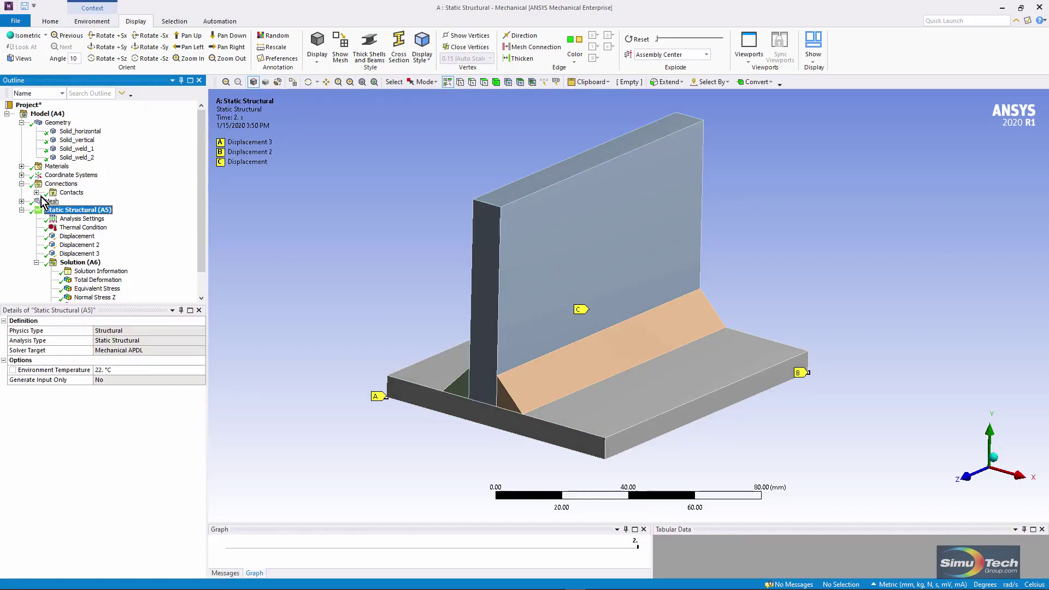
pyautogui.click(36, 192)
pyautogui.click(131, 201)
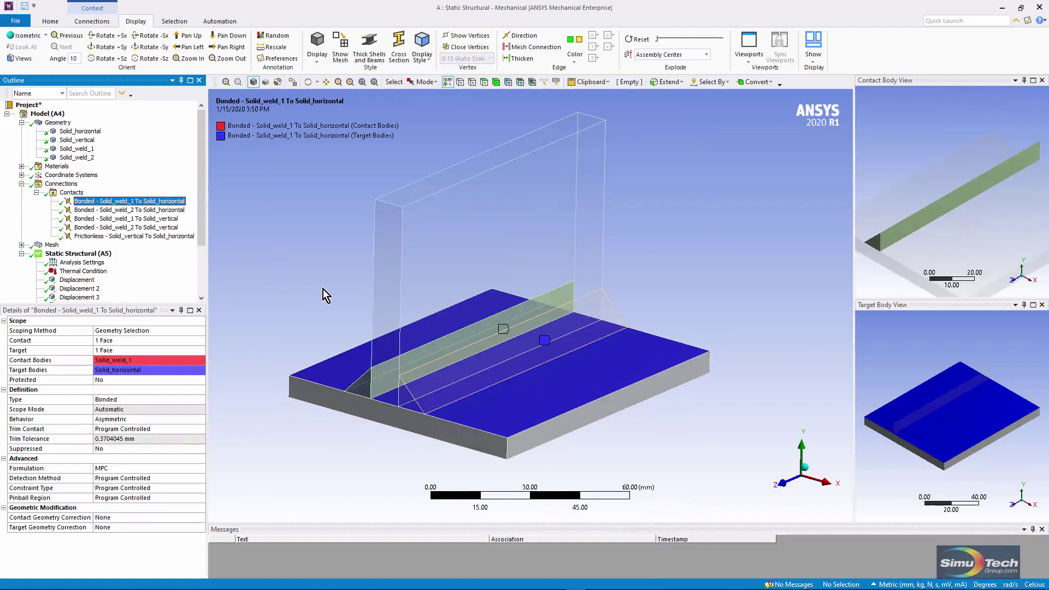
pyautogui.moveTo(322, 290); pyautogui.dragTo(339, 358, button='middle')
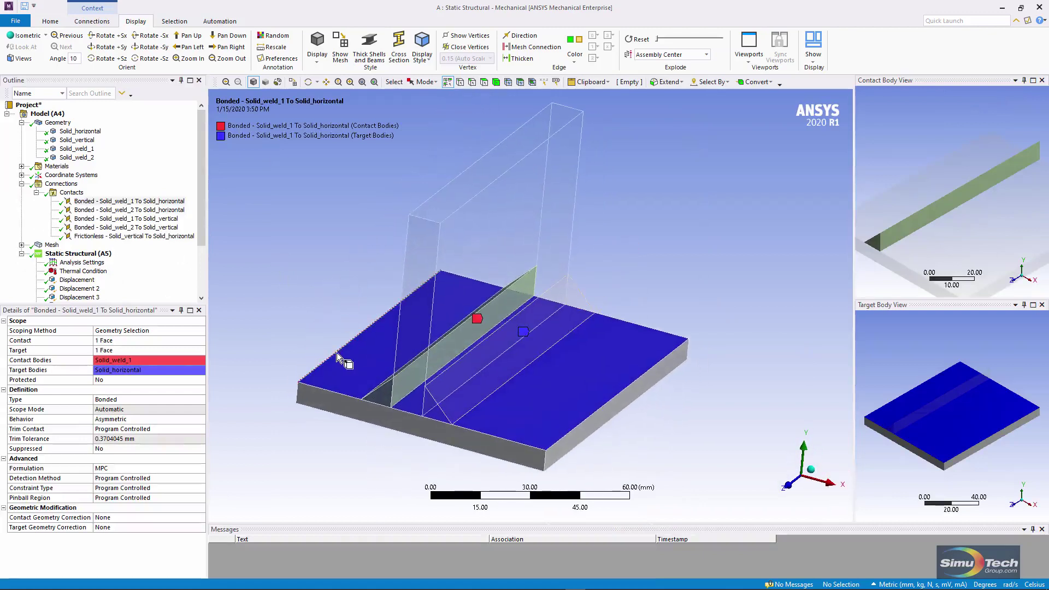
pyautogui.click(131, 212)
pyautogui.moveTo(429, 429)
pyautogui.mouseDown(button='middle')
pyautogui.moveTo(495, 350)
pyautogui.moveTo(451, 425)
pyautogui.moveTo(446, 414)
pyautogui.moveTo(480, 363)
pyautogui.moveTo(437, 425)
pyautogui.moveTo(416, 415)
pyautogui.mouseUp(button='middle')
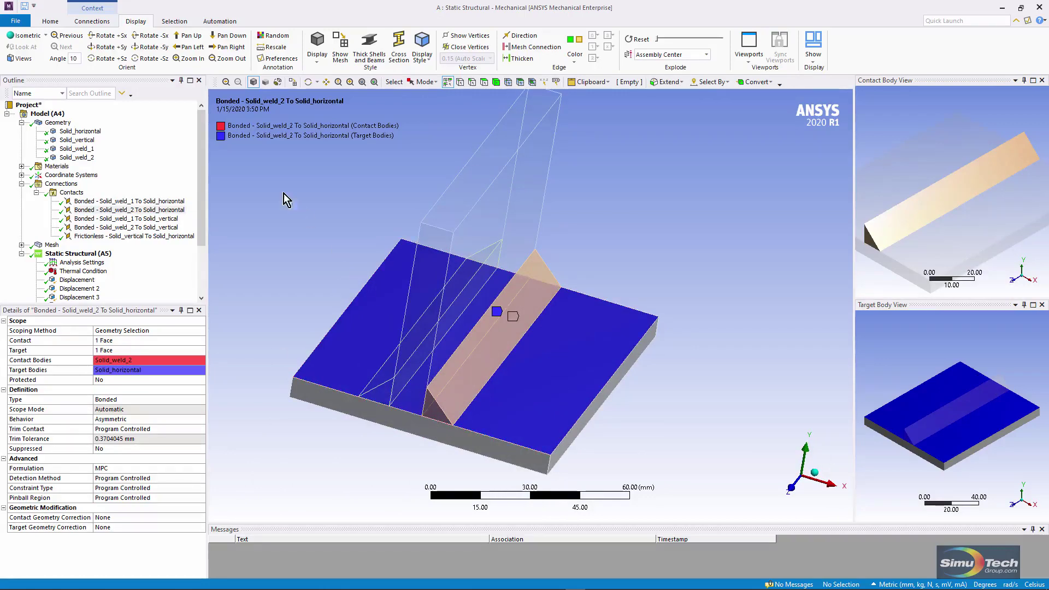
# - Examine the bonded contacts between each weld and the vertical plate, and the frictionless contact between the two plates
pyautogui.click(131, 219)
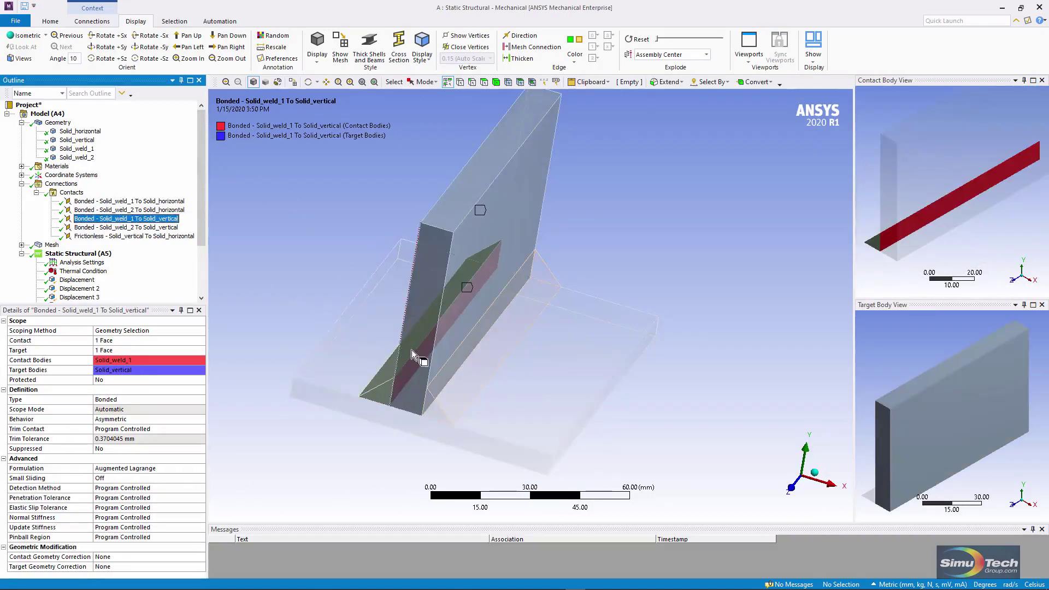
pyautogui.moveTo(417, 352)
pyautogui.mouseDown(button='middle')
pyautogui.moveTo(432, 341)
pyautogui.moveTo(403, 343)
pyautogui.mouseUp(button='middle')
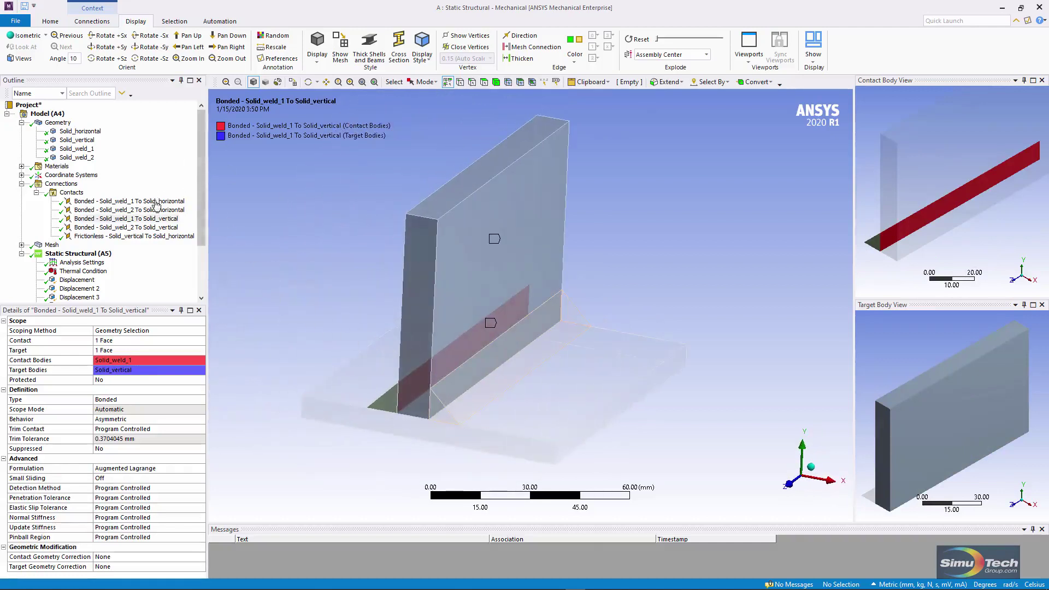
pyautogui.click(152, 228)
pyautogui.moveTo(398, 345)
pyautogui.mouseDown(button='middle')
pyautogui.moveTo(510, 337)
pyautogui.moveTo(391, 339)
pyautogui.mouseUp(button='middle')
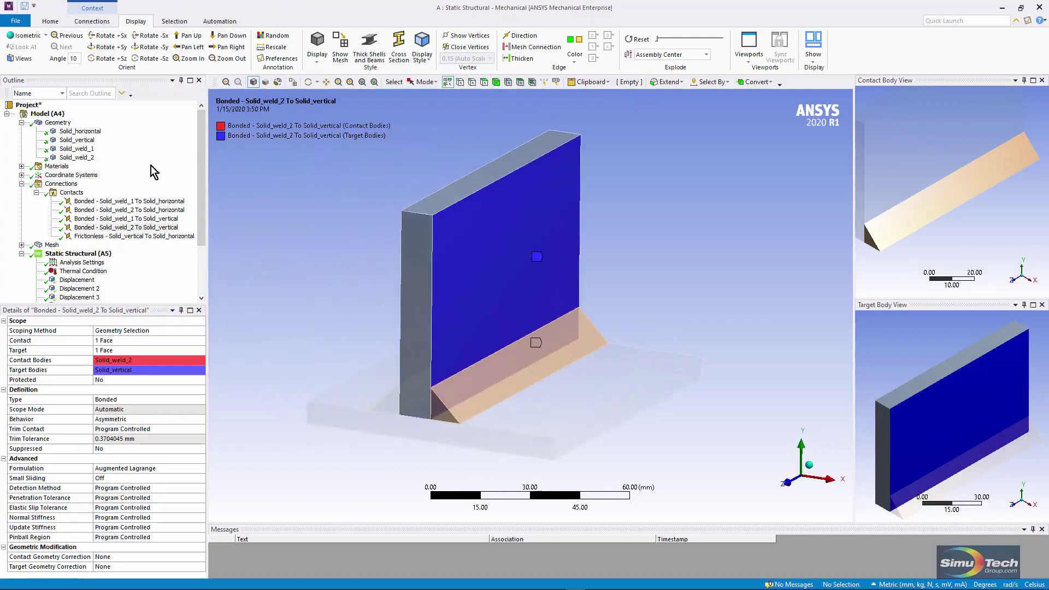
pyautogui.click(141, 236)
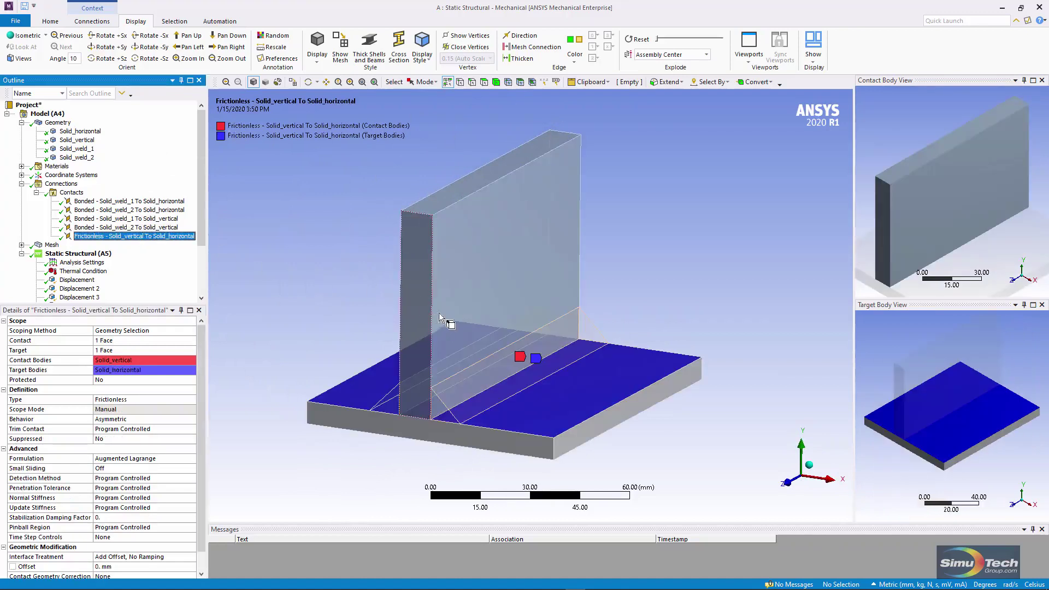
pyautogui.moveTo(422, 329); pyautogui.dragTo(426, 350, button='middle')
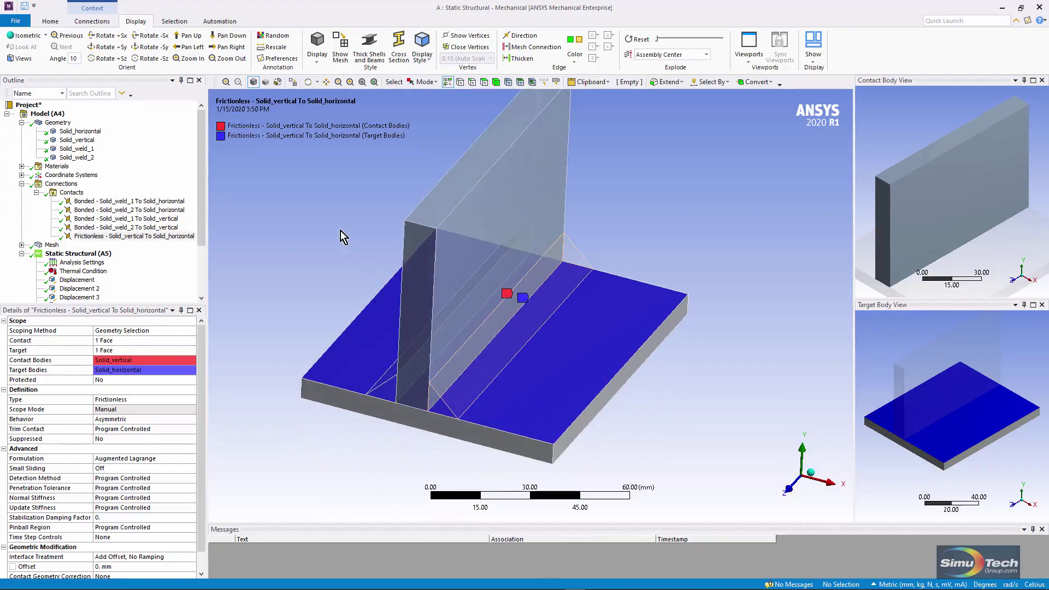
# - Inspect the first displacement support, then show all three displacement supports together on the model
pyautogui.moveTo(202, 165); pyautogui.dragTo(195, 253)
pyautogui.click(77, 210)
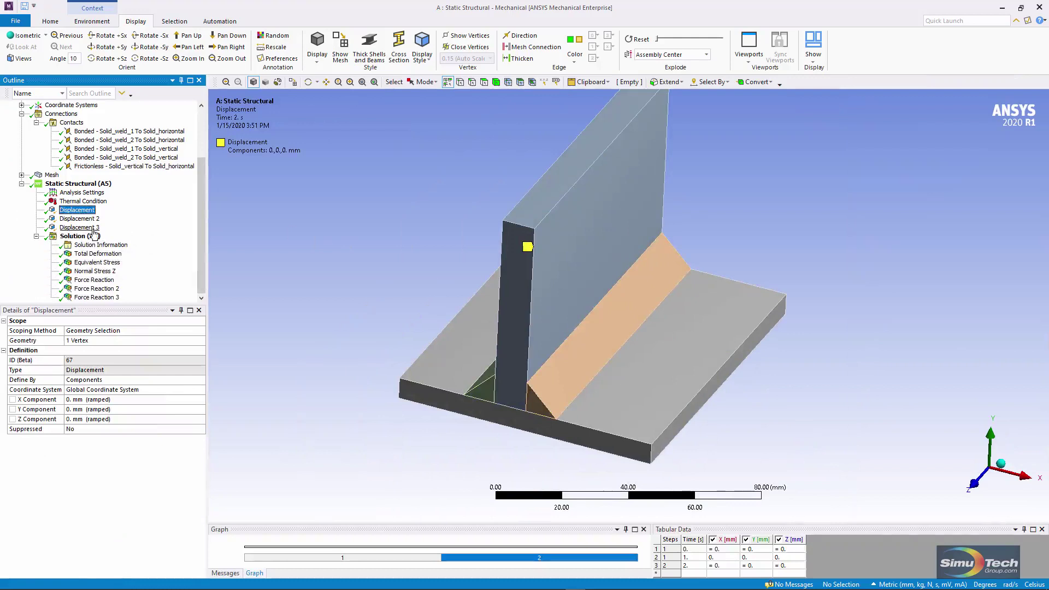
pyautogui.keyDown('shift'); pyautogui.click(88, 228); pyautogui.keyUp('shift')
pyautogui.moveTo(373, 290)
pyautogui.mouseDown(button='middle')
pyautogui.moveTo(427, 279)
pyautogui.moveTo(468, 241)
pyautogui.moveTo(399, 283)
pyautogui.moveTo(377, 227)
pyautogui.moveTo(358, 286)
pyautogui.mouseUp(button='middle')
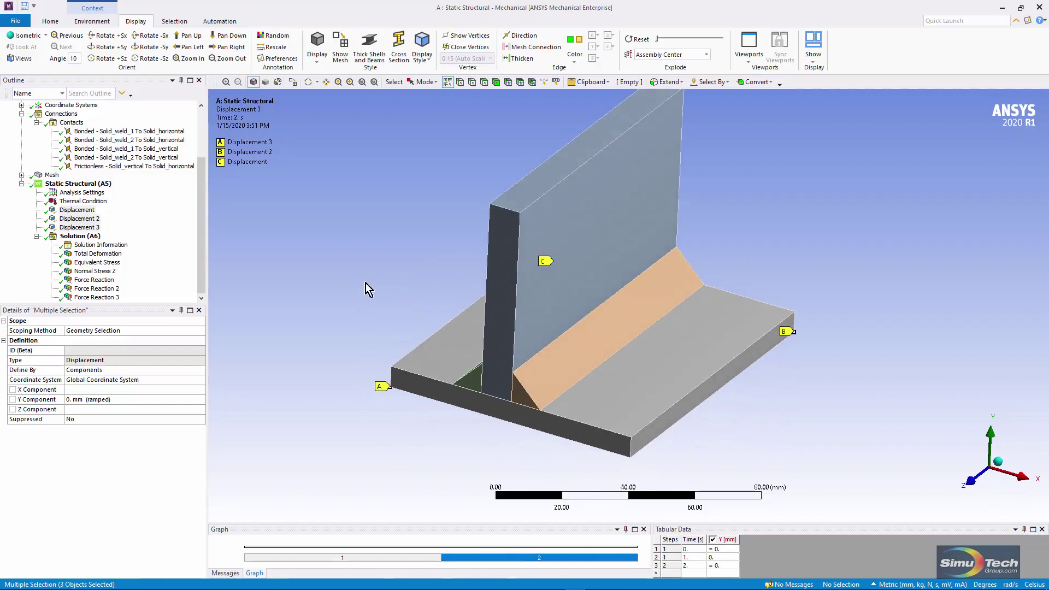
pyautogui.click(198, 210)
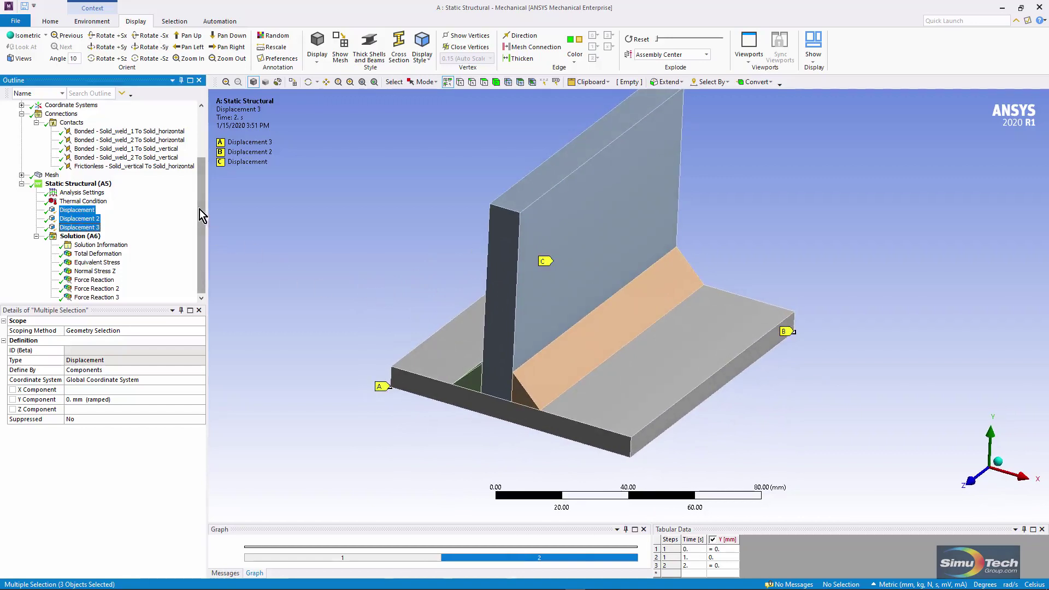
# - Examine the analysis settings and open their worksheet to compare the controls of both load steps
pyautogui.click(83, 193)
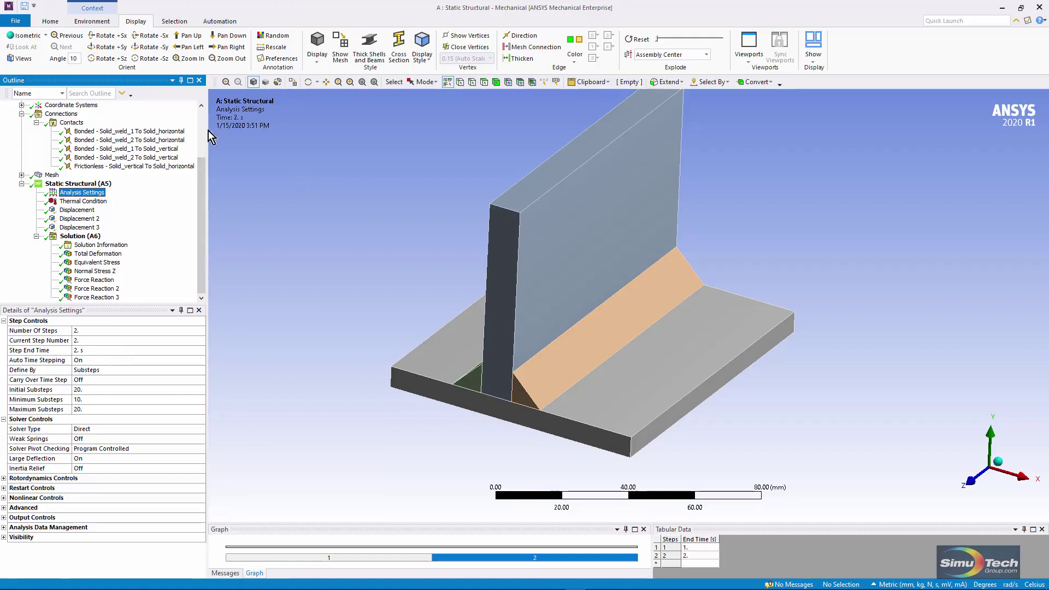
pyautogui.click(98, 25)
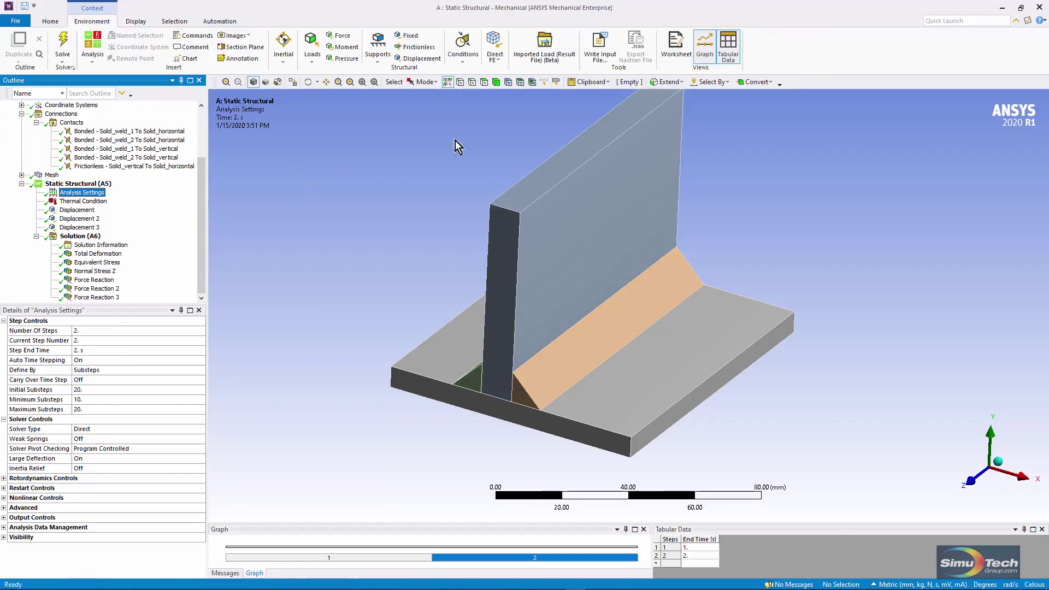
pyautogui.click(677, 48)
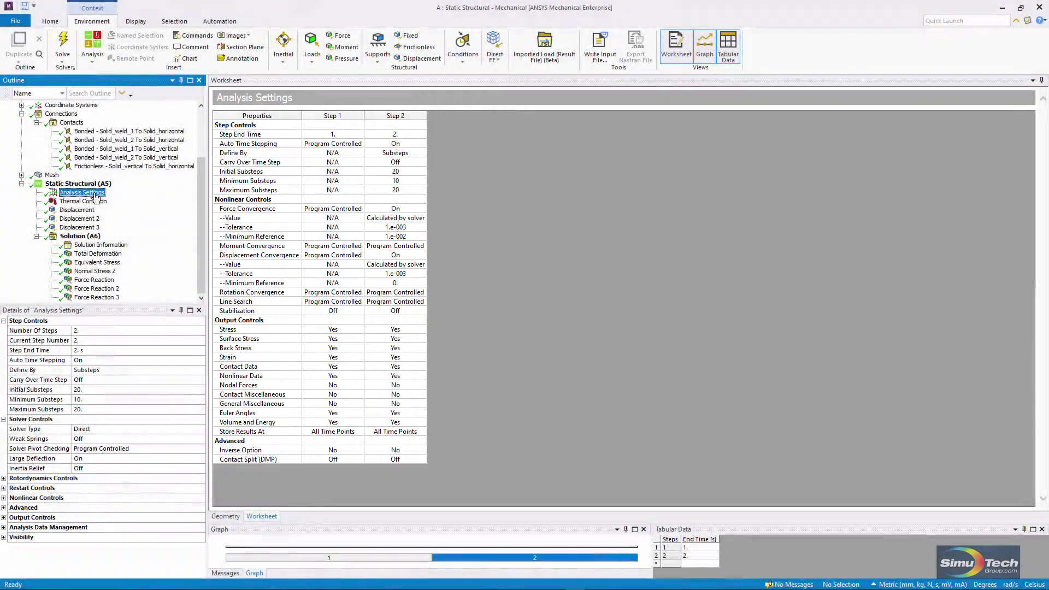
# - Examine the thermal condition on the weld bodies, enlarging the graph and tabular data to read its temperature history
pyautogui.click(83, 201)
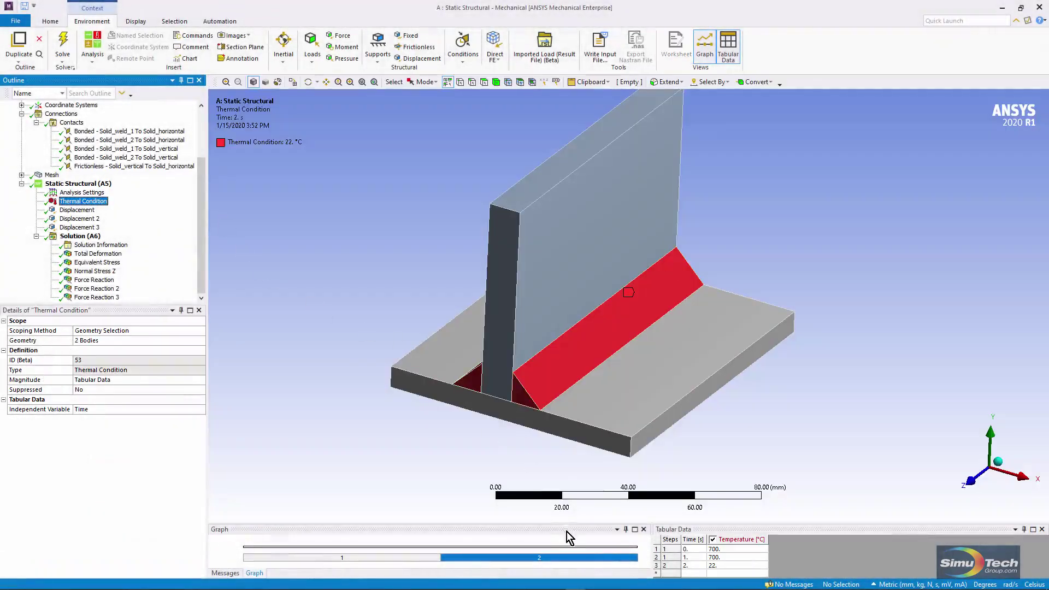
pyautogui.moveTo(566, 525); pyautogui.dragTo(579, 459)
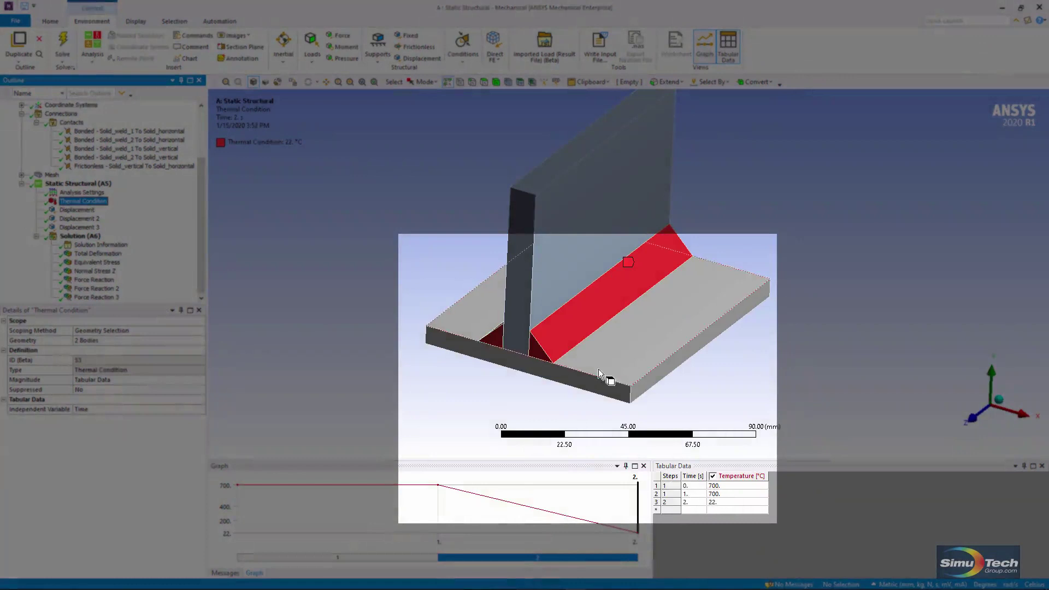
pyautogui.moveTo(605, 354); pyautogui.dragTo(660, 412, button='middle')
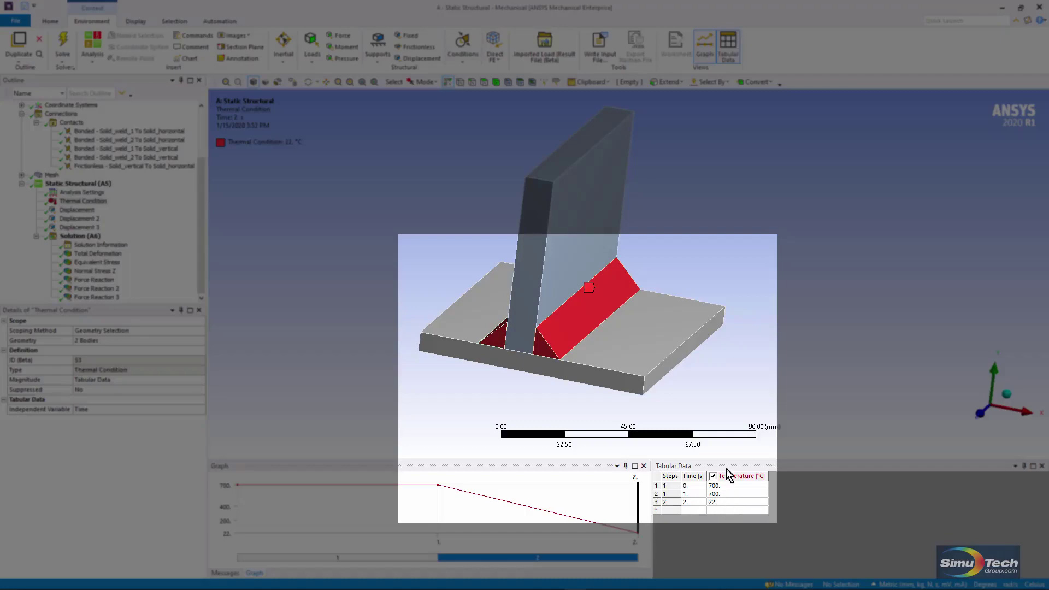
pyautogui.moveTo(759, 384); pyautogui.dragTo(729, 385, button='middle')
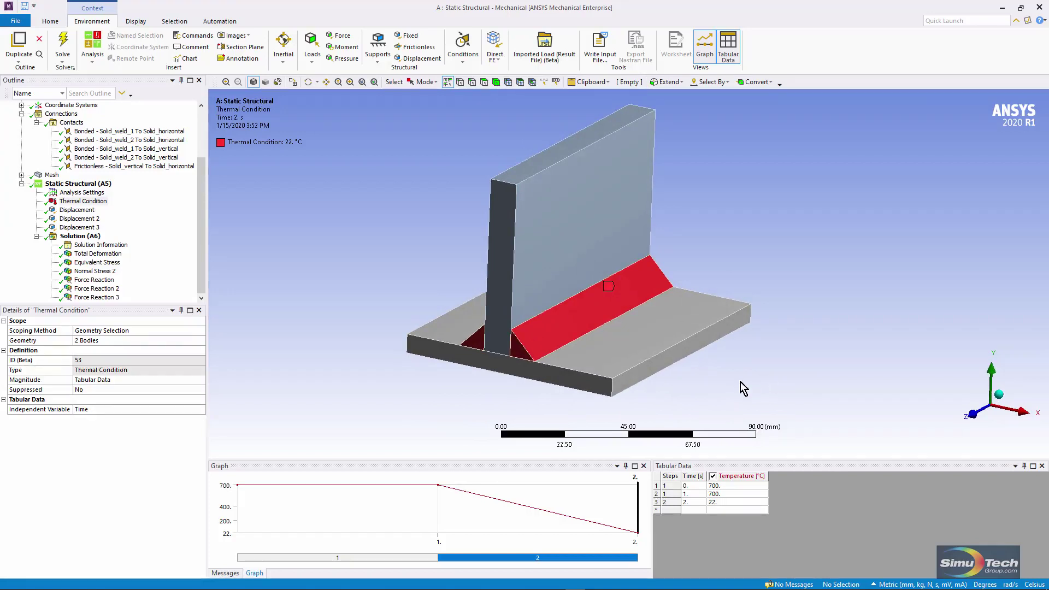
pyautogui.moveTo(704, 389)
pyautogui.mouseDown(button='middle')
pyautogui.moveTo(797, 382)
pyautogui.moveTo(695, 388)
pyautogui.mouseUp(button='middle')
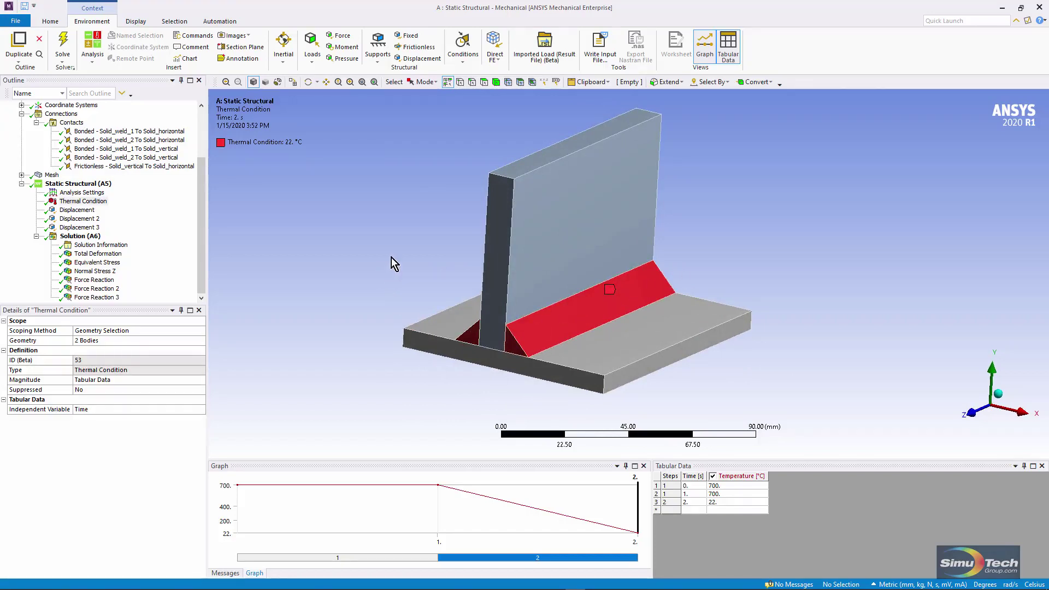
pyautogui.moveTo(392, 261); pyautogui.dragTo(412, 296, button='middle')
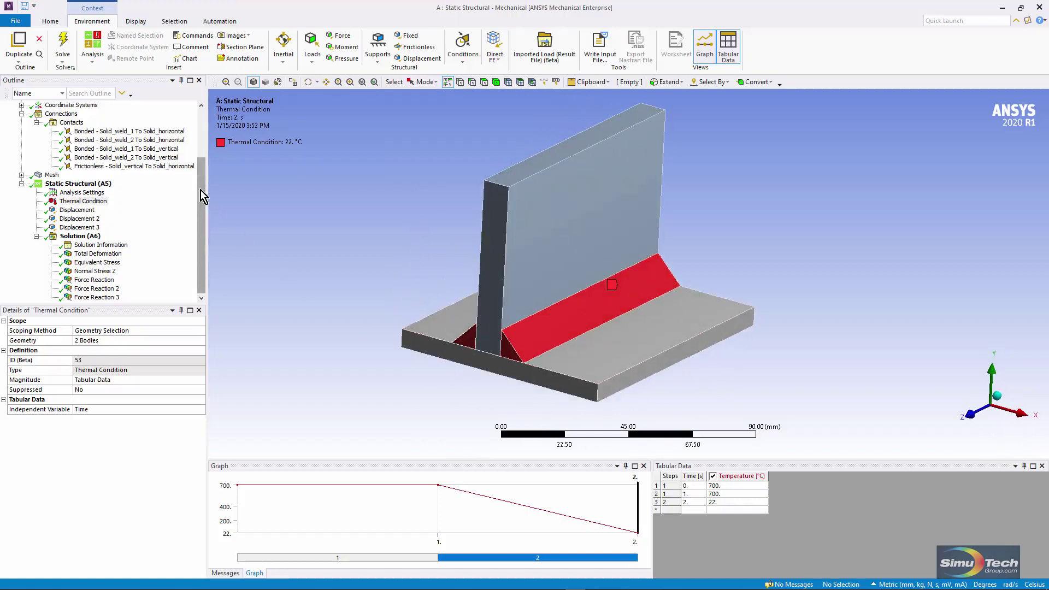
# - Display the mesh and inspect the elements on the plates and welds
pyautogui.click(171, 192)
pyautogui.click(52, 175)
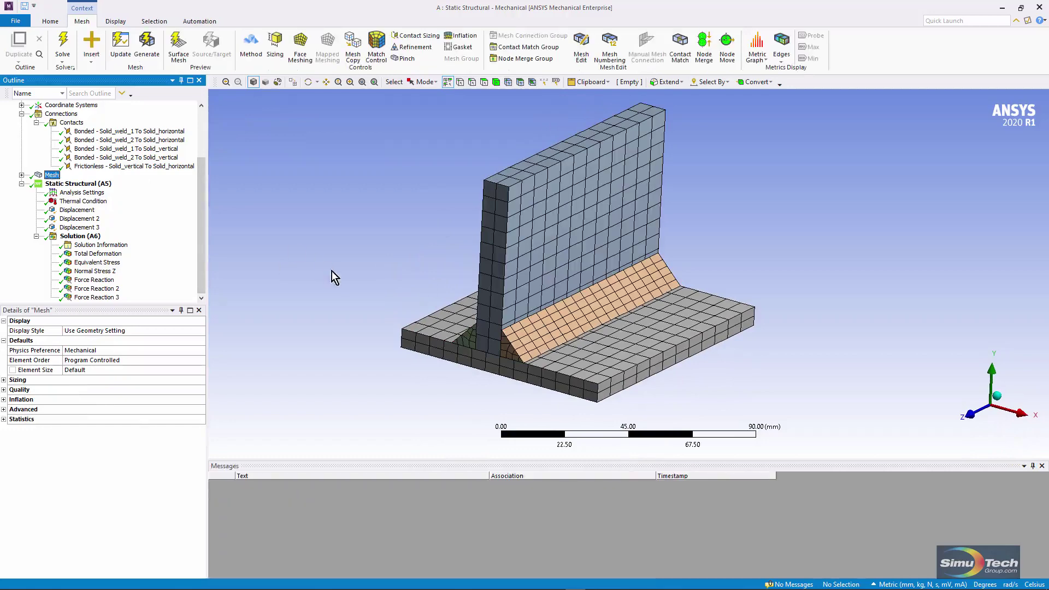
pyautogui.moveTo(336, 274)
pyautogui.mouseDown(button='middle')
pyautogui.moveTo(470, 272)
pyautogui.moveTo(355, 270)
pyautogui.mouseUp(button='middle')
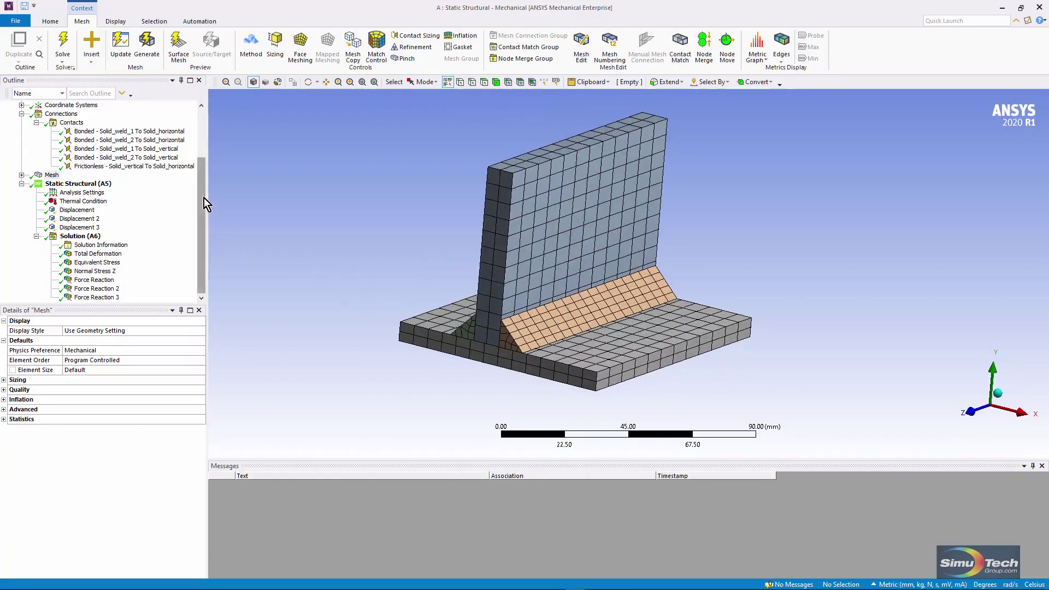
# - Recheck the thermal condition and examine the Total Deformation result on the welded joint
pyautogui.click(93, 201)
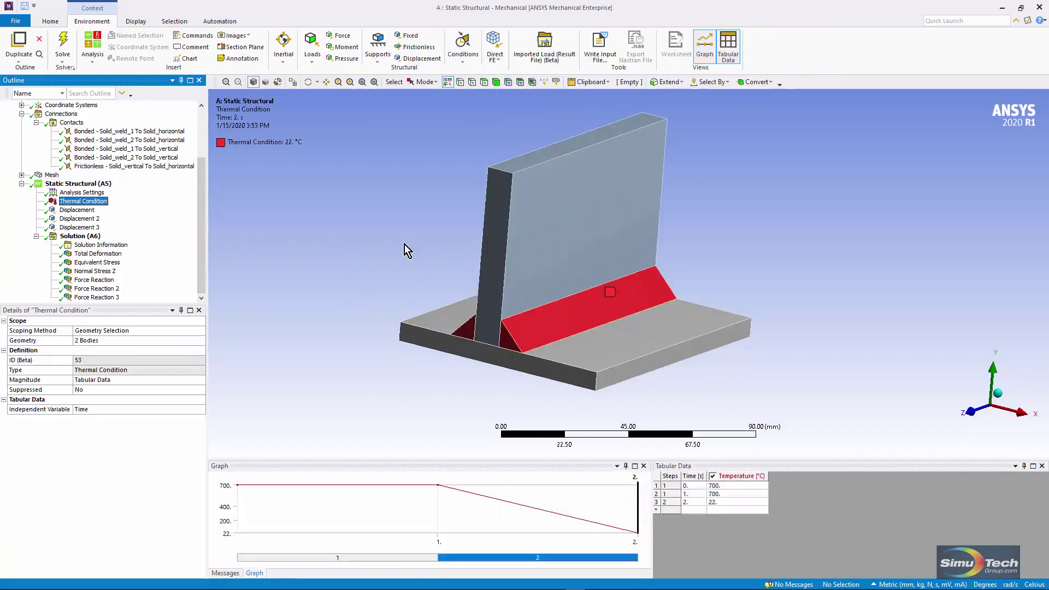
pyautogui.click(110, 254)
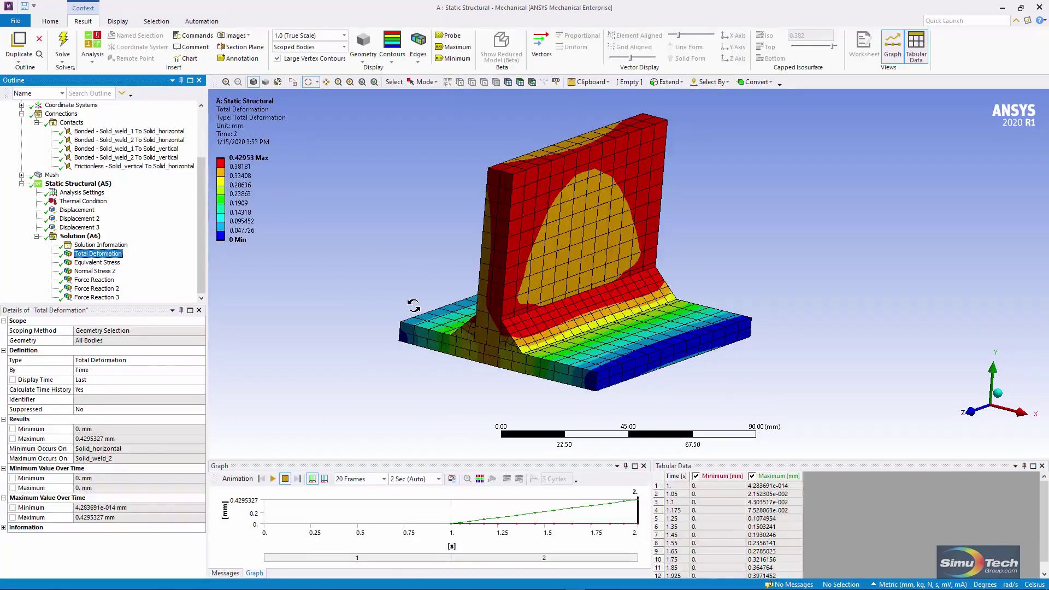
pyautogui.moveTo(413, 306); pyautogui.dragTo(333, 339)
# - Examine the Equivalent Stress and Normal Stress Z results, viewing the Z stress along the weld from different sides
pyautogui.click(109, 263)
pyautogui.click(94, 271)
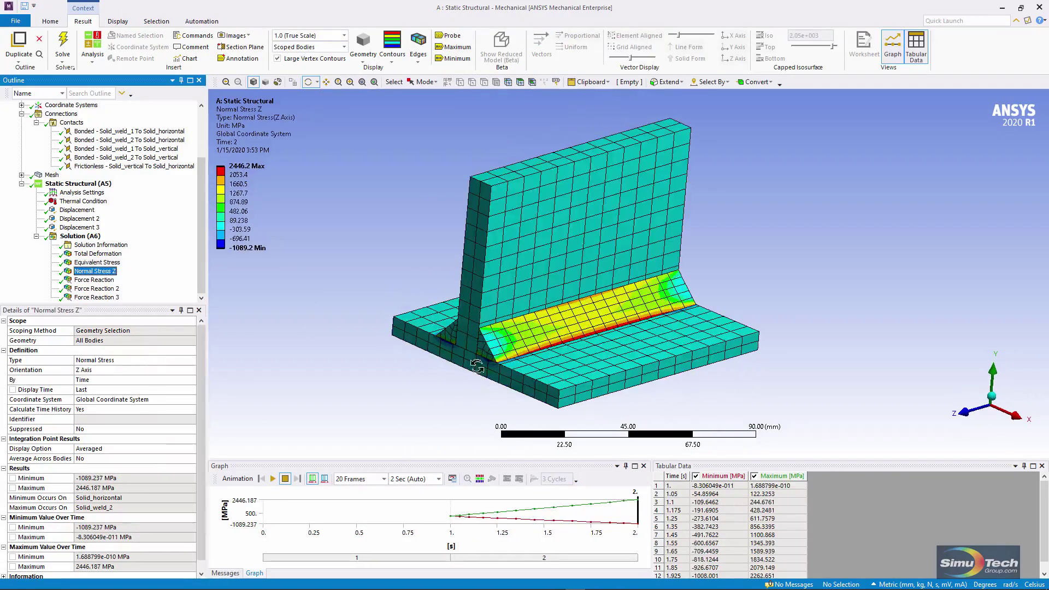
pyautogui.moveTo(580, 378); pyautogui.dragTo(619, 369)
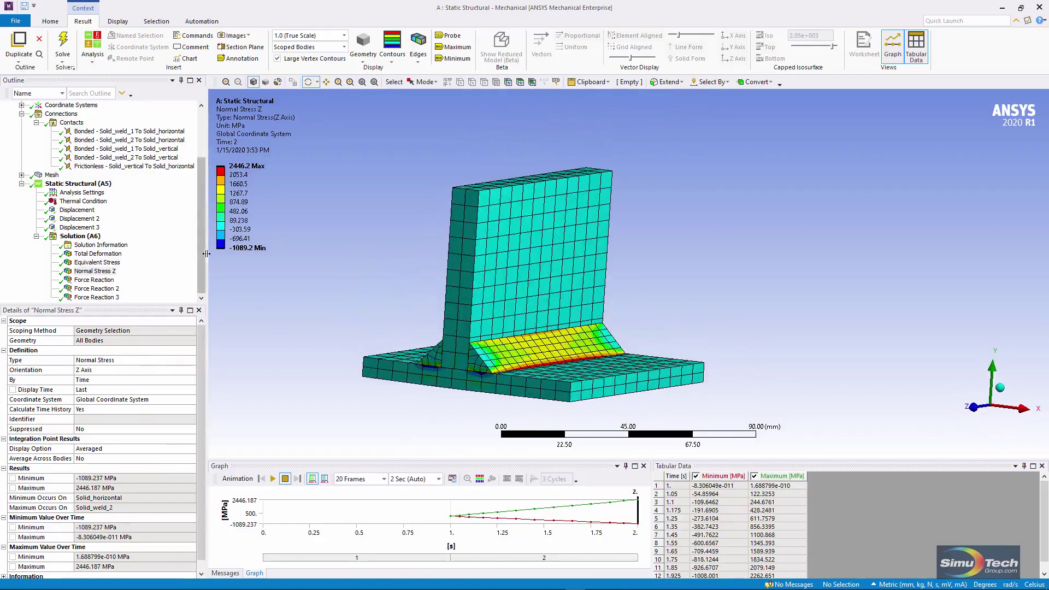
# - Examine the force reactions at the three displacement supports, comparing Force Reaction, Force Reaction 2 and Force Reaction 3
pyautogui.click(204, 276)
pyautogui.click(107, 281)
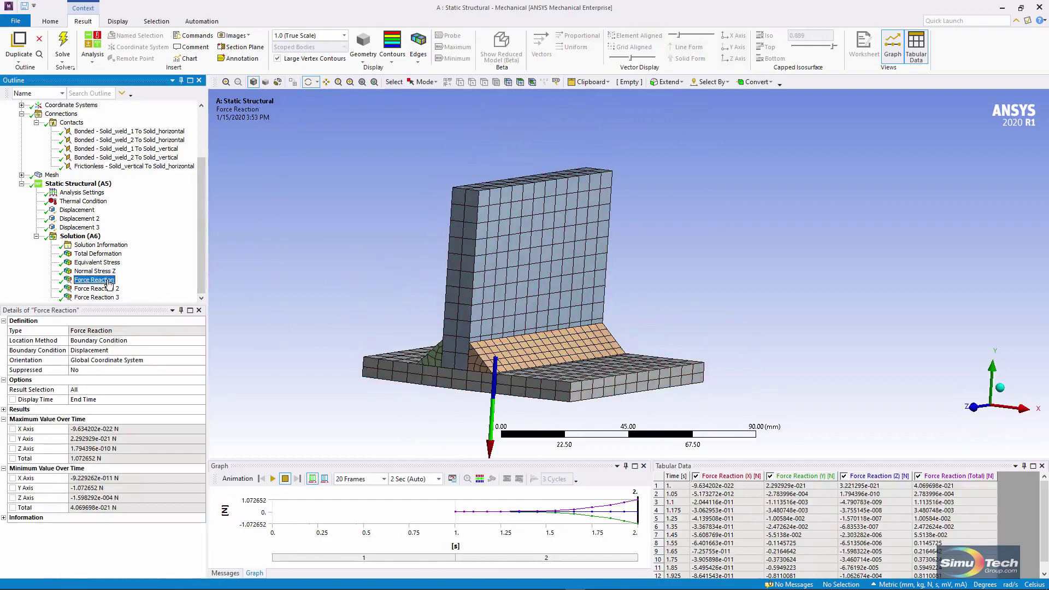
pyautogui.click(98, 289)
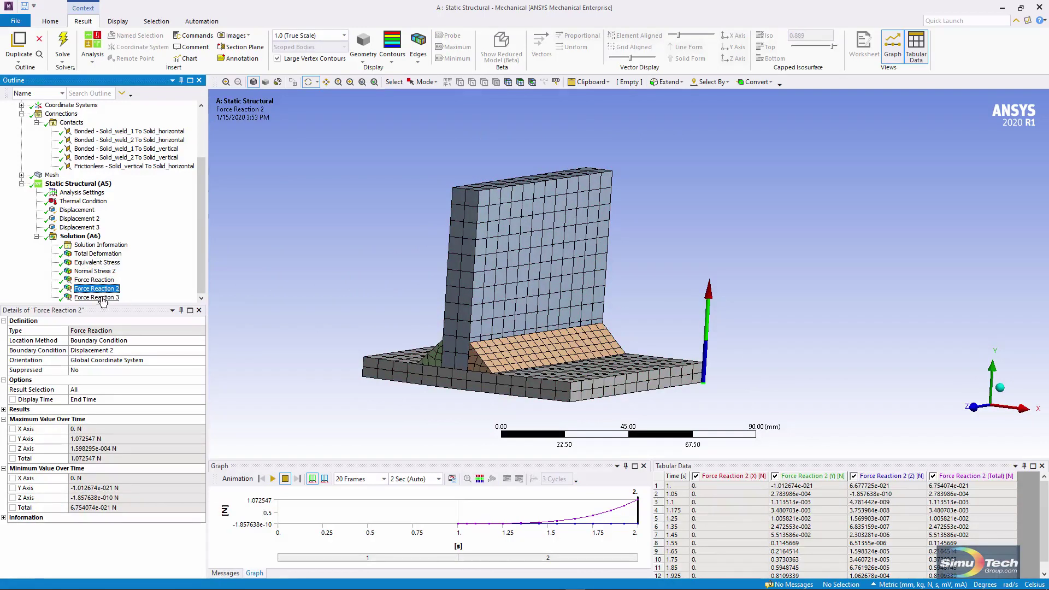
pyautogui.click(98, 297)
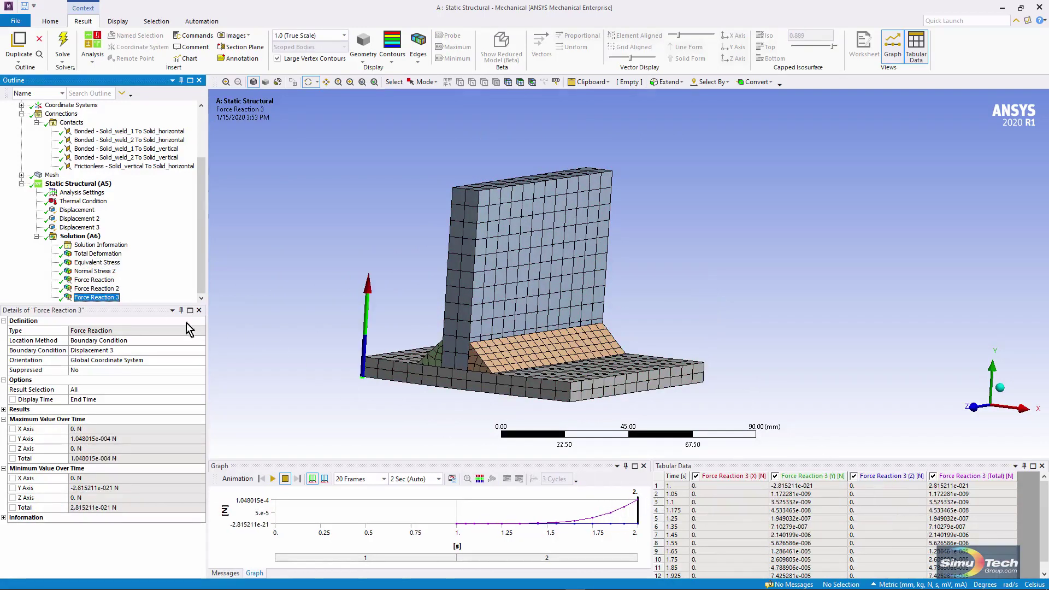
pyautogui.click(101, 288)
pyautogui.click(104, 280)
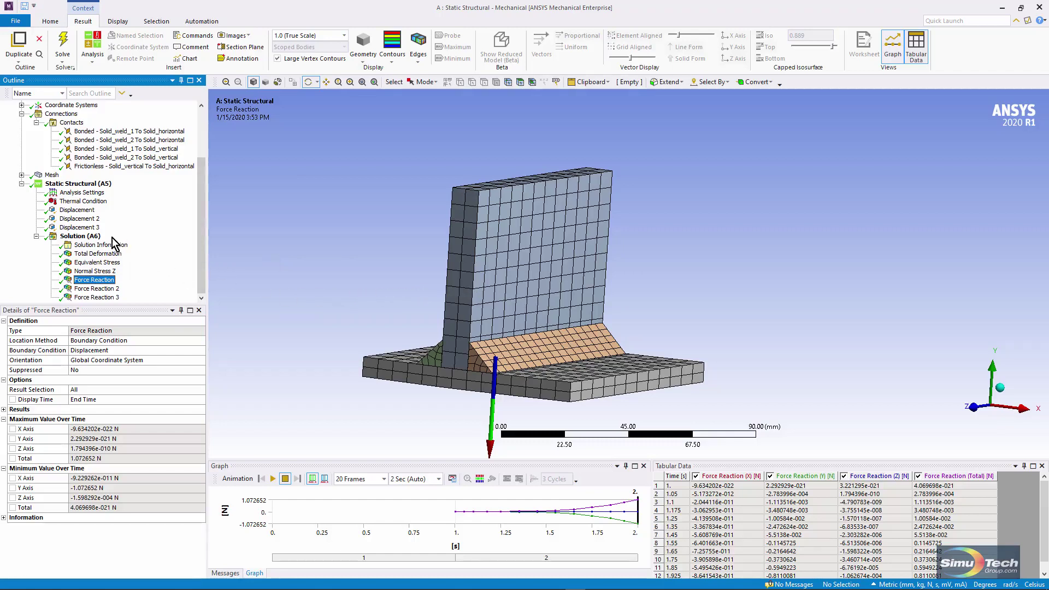
# - Check the step and solver controls in the Analysis Settings and view the Normal Stress Z result from another angle
pyautogui.click(82, 192)
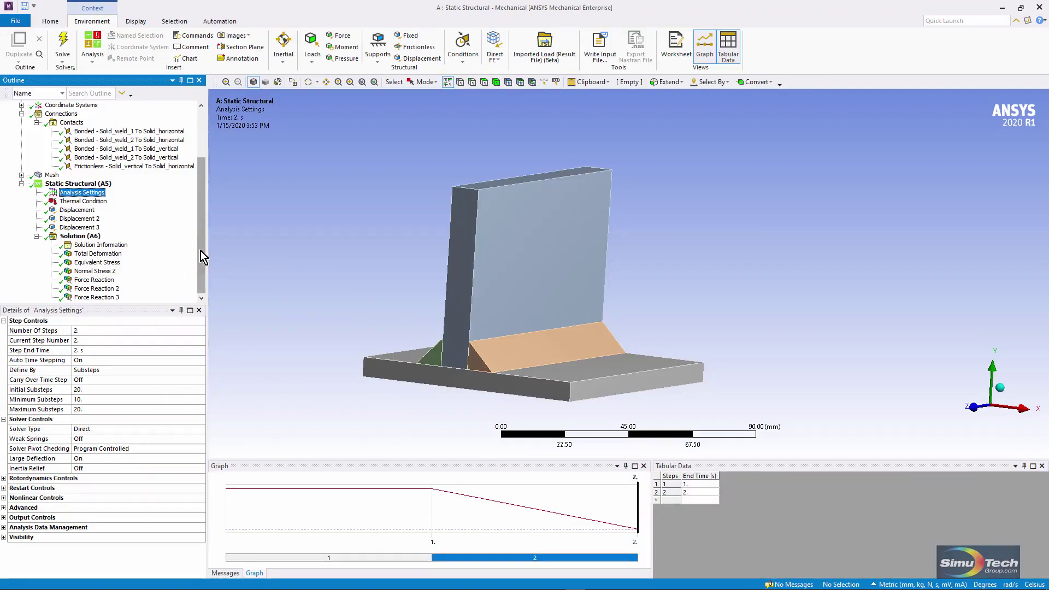
pyautogui.click(113, 271)
pyautogui.moveTo(377, 301); pyautogui.dragTo(395, 310)
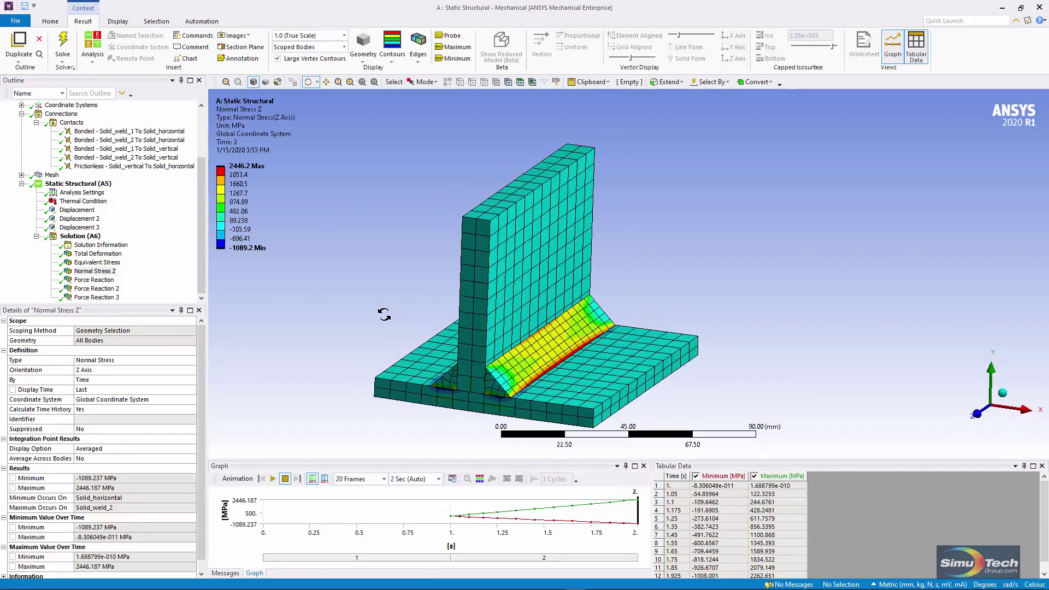